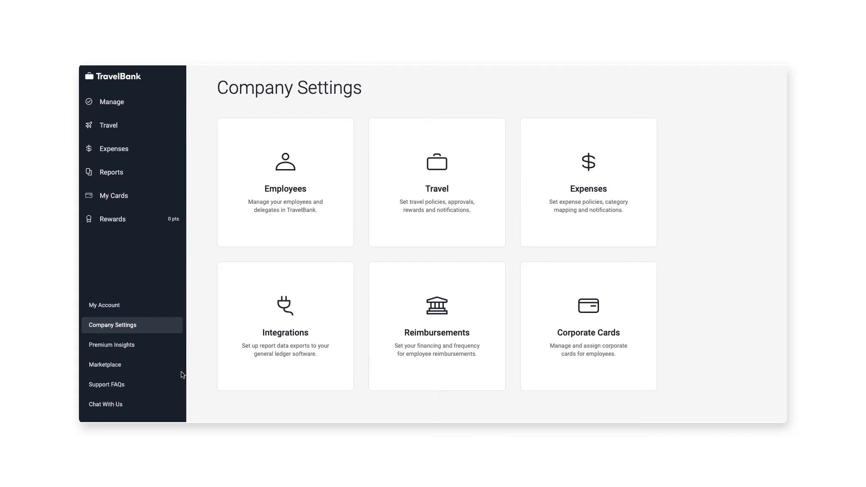
Step: Start a new expense policy in the company's expense settings
{"action": "left_click", "coordinate": [138, 326]}
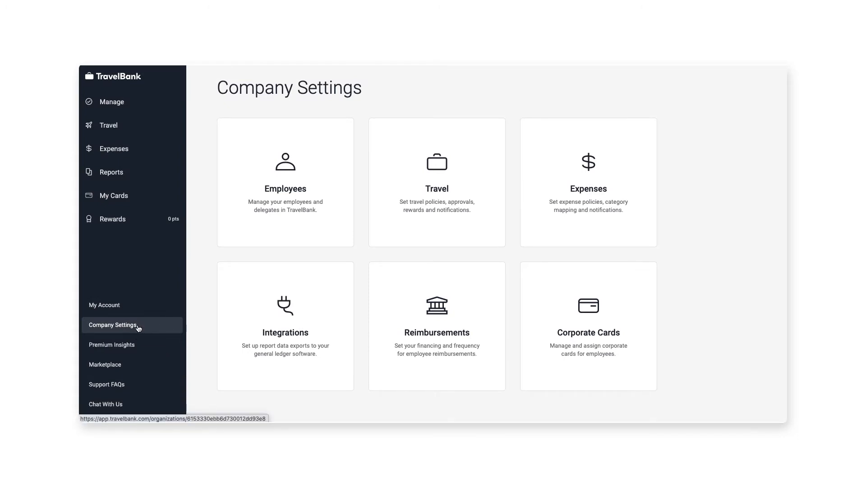
{"action": "left_click", "coordinate": [572, 189]}
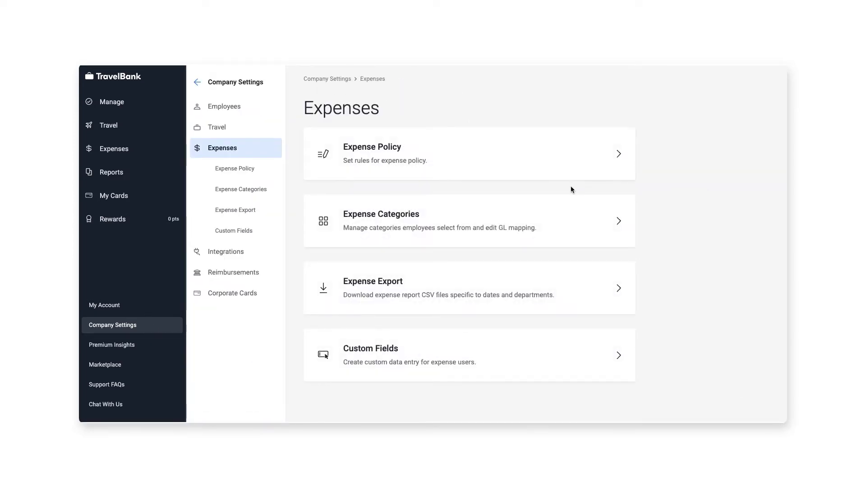
{"action": "left_click", "coordinate": [443, 154]}
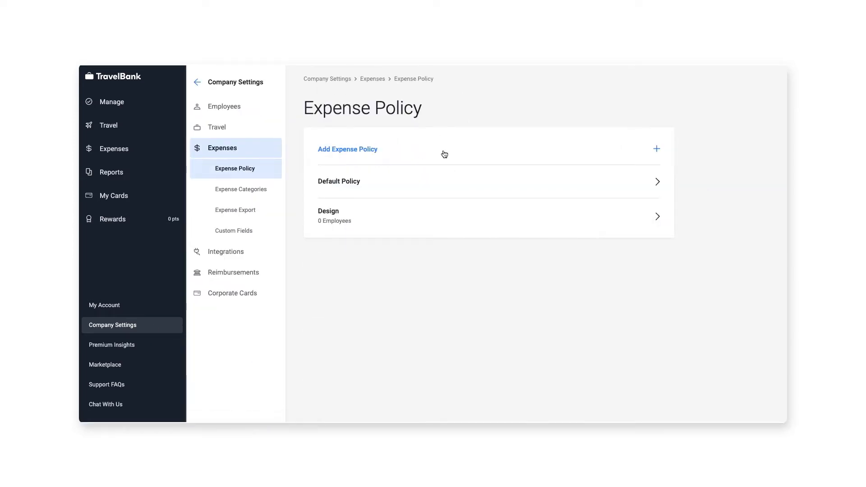
{"action": "left_click", "coordinate": [350, 149]}
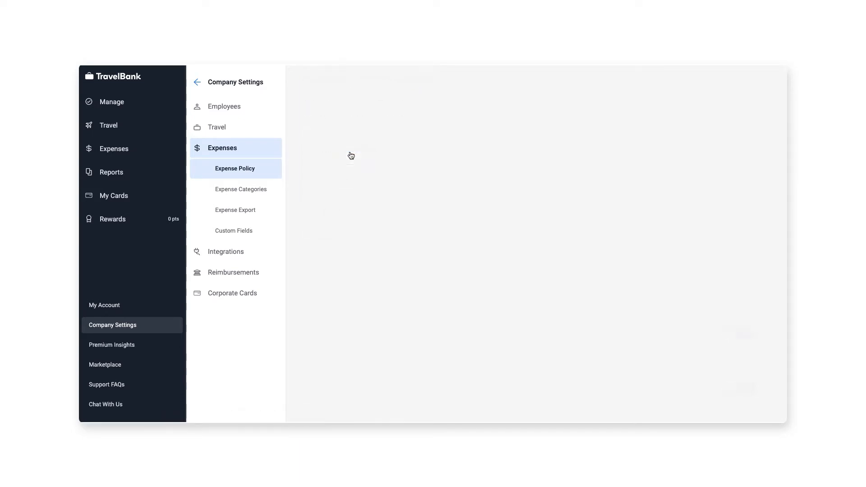
Step: Name the new expense policy "Sales Managers Policy"
{"action": "left_click", "coordinate": [328, 116]}
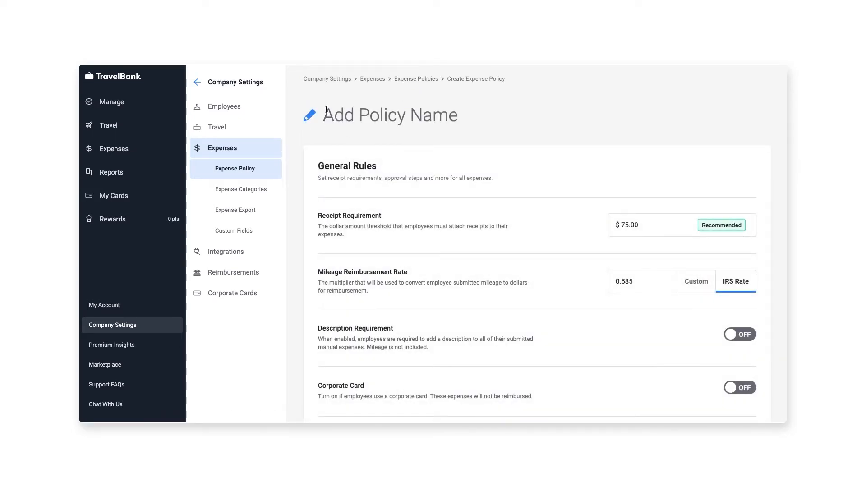
{"action": "type", "text": "Sales Man"}
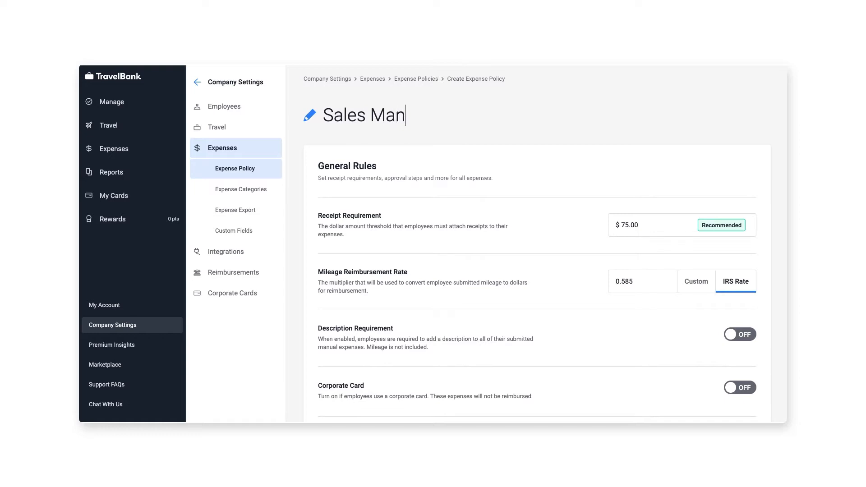
{"action": "type", "text": "agers Policy"}
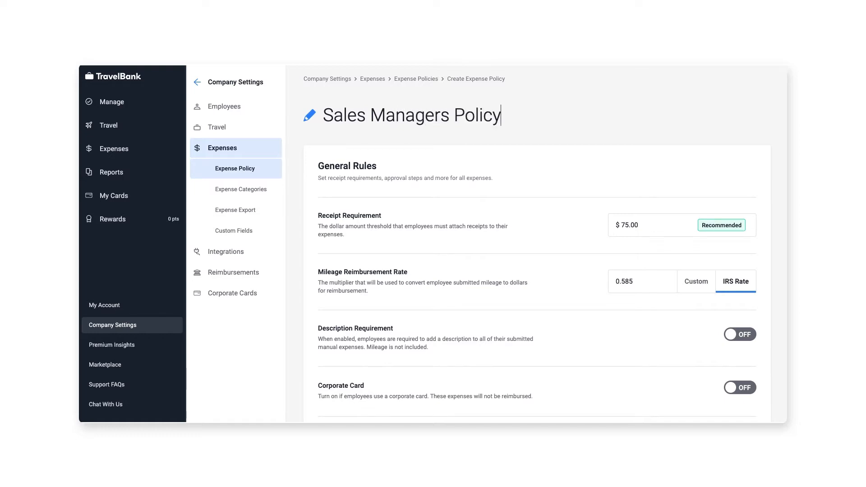
Step: Set the policy's receipt requirement threshold to $100.00 in the general rules
{"action": "scroll", "coordinate": [422, 221], "scroll_direction": "down", "scroll_amount": 1}
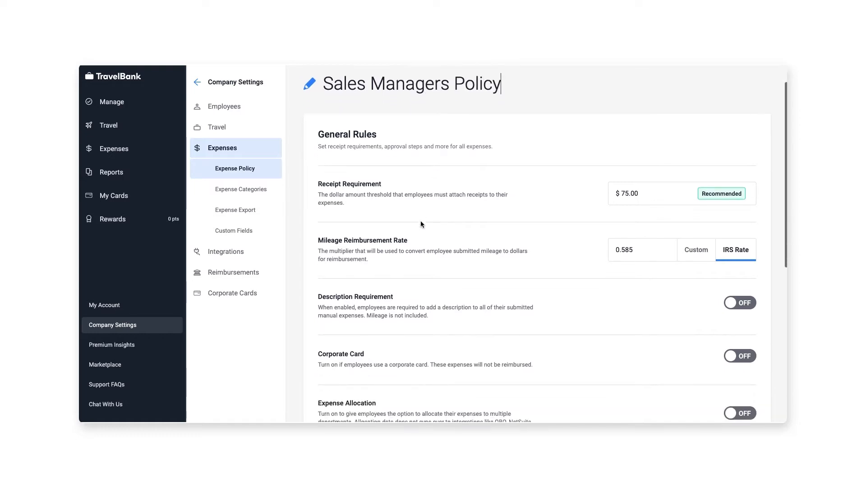
{"action": "left_click", "coordinate": [642, 192]}
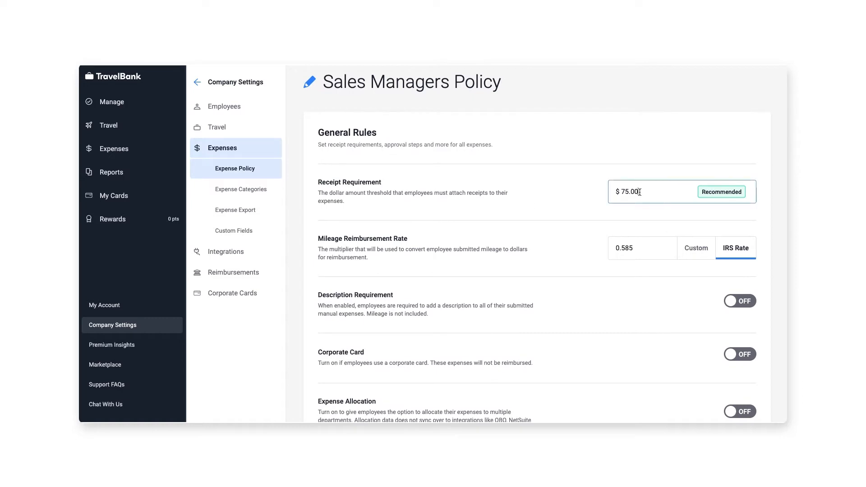
{"action": "double_click", "coordinate": [628, 192]}
{"action": "type", "text": "100"}
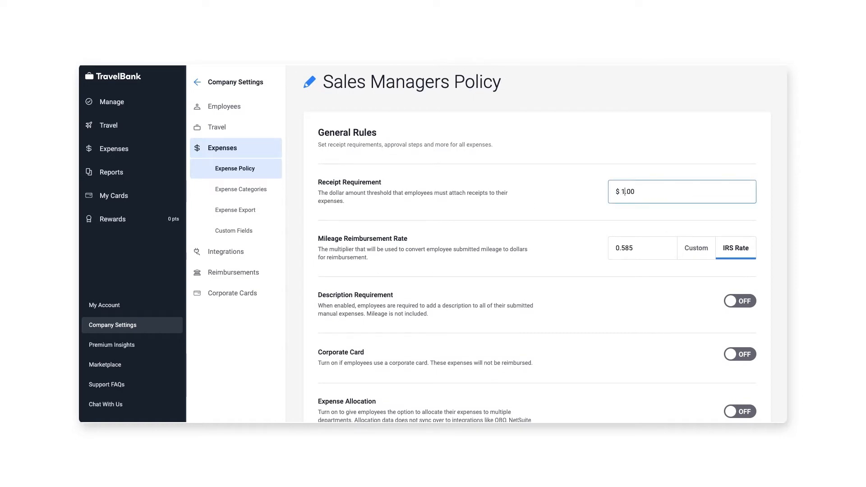
{"action": "left_click", "coordinate": [640, 218]}
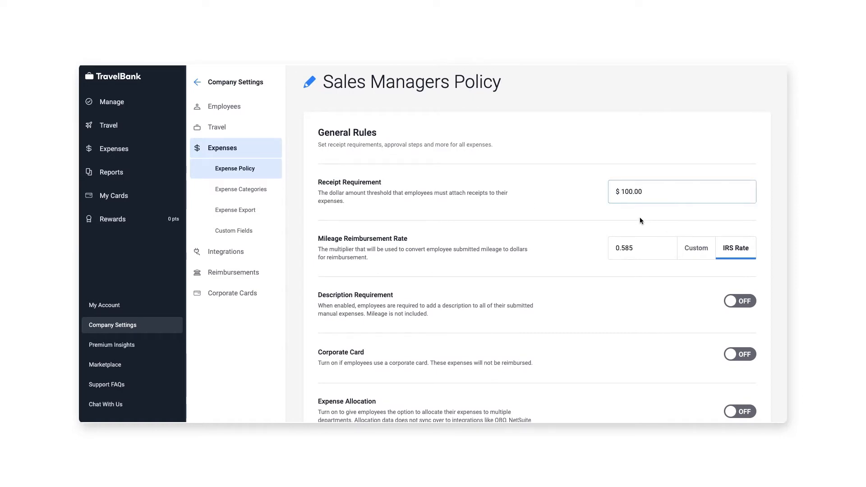
Step: Keep the IRS mileage rate and turn on the Description Requirement and Corporate Card rules
{"action": "scroll", "coordinate": [639, 221], "scroll_direction": "down", "scroll_amount": 1}
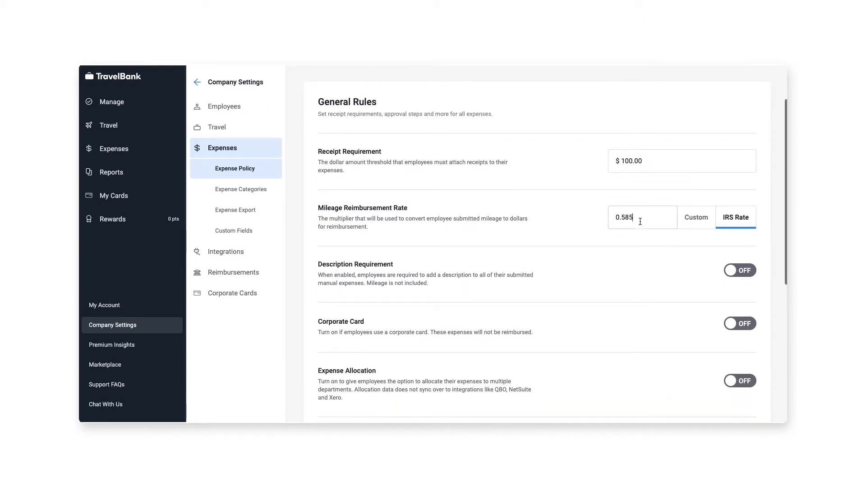
{"action": "left_click", "coordinate": [640, 222]}
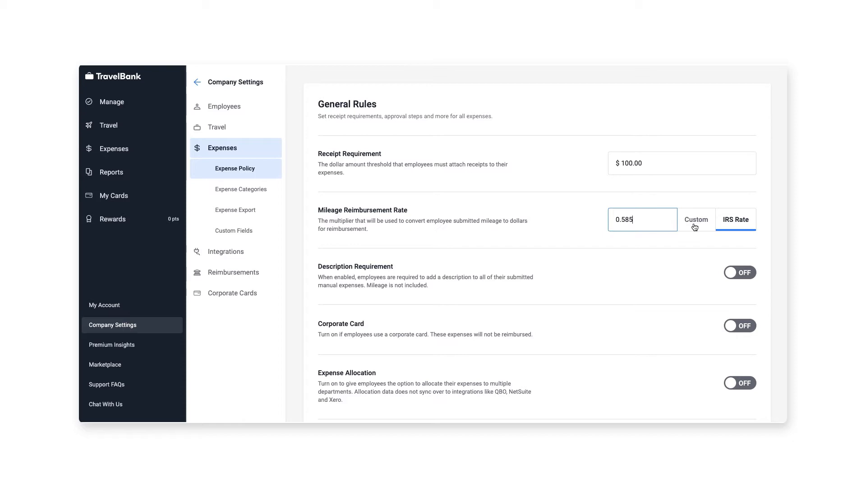
{"action": "scroll", "coordinate": [580, 262], "scroll_direction": "down", "scroll_amount": 1}
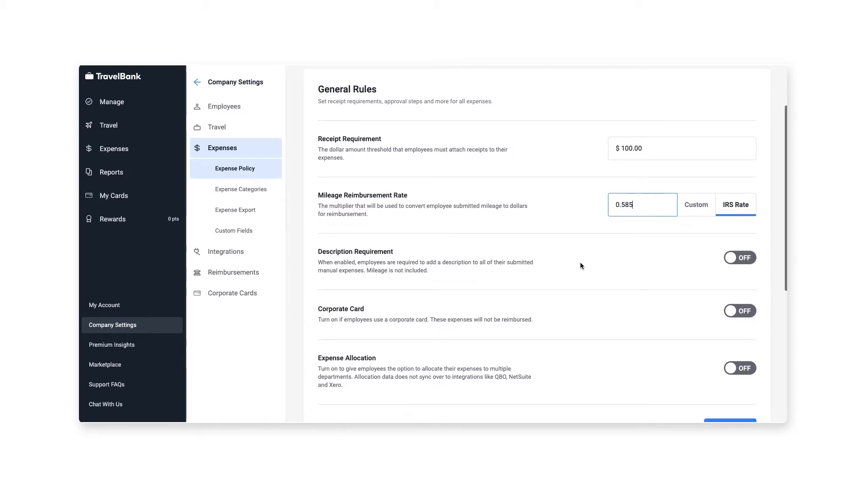
{"action": "left_click", "coordinate": [743, 260]}
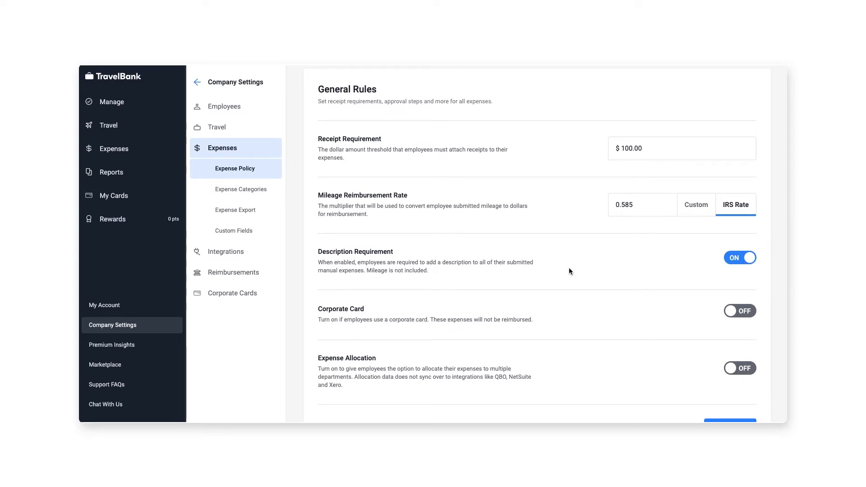
{"action": "scroll", "coordinate": [570, 268], "scroll_direction": "down", "scroll_amount": 1}
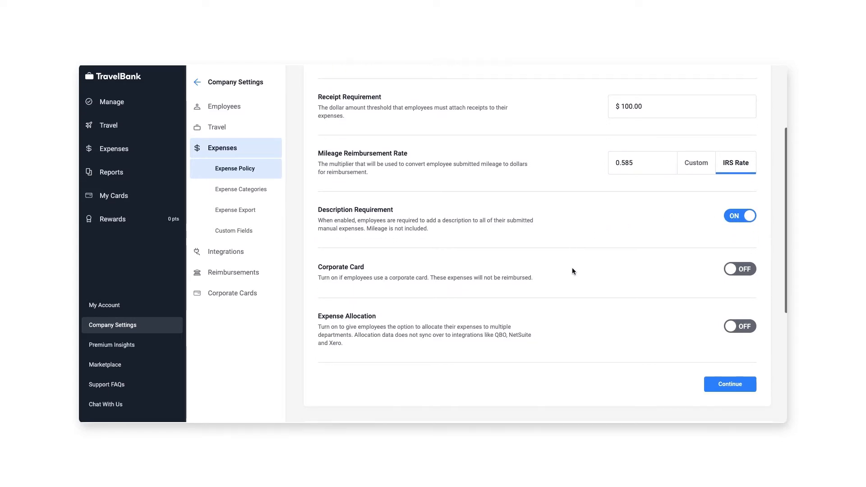
{"action": "left_click", "coordinate": [752, 270]}
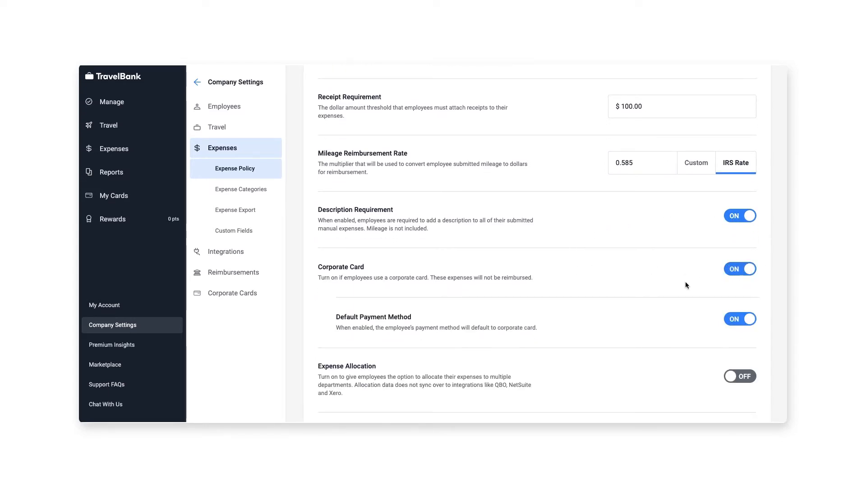
Step: Turn the corporate card's Default Payment Method off and back on
{"action": "scroll", "coordinate": [672, 293], "scroll_direction": "down", "scroll_amount": 1}
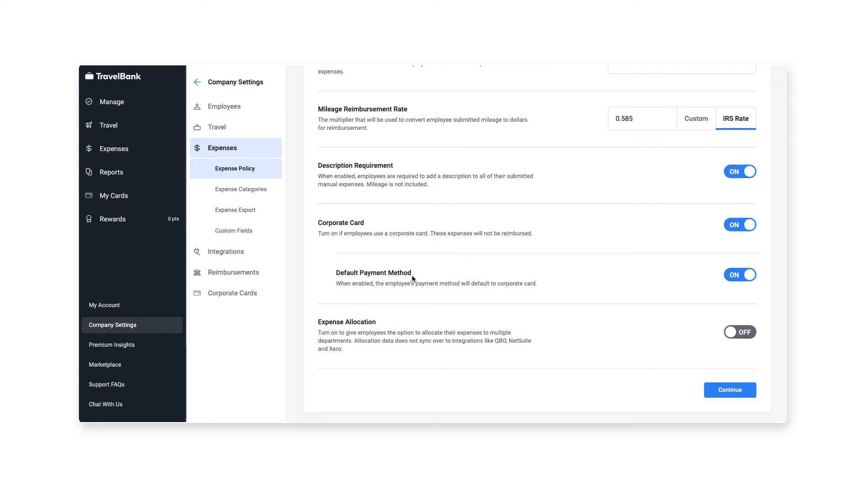
{"action": "left_click", "coordinate": [734, 279]}
{"action": "left_click", "coordinate": [735, 279]}
Step: Turn on Expense Allocation and Allocation Department Access, and continue to the category rules
{"action": "scroll", "coordinate": [562, 282], "scroll_direction": "down", "scroll_amount": 1}
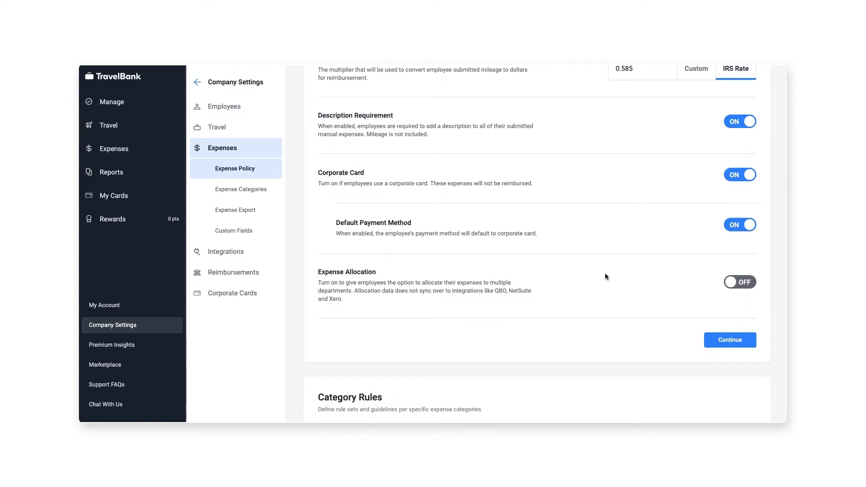
{"action": "left_click", "coordinate": [753, 285]}
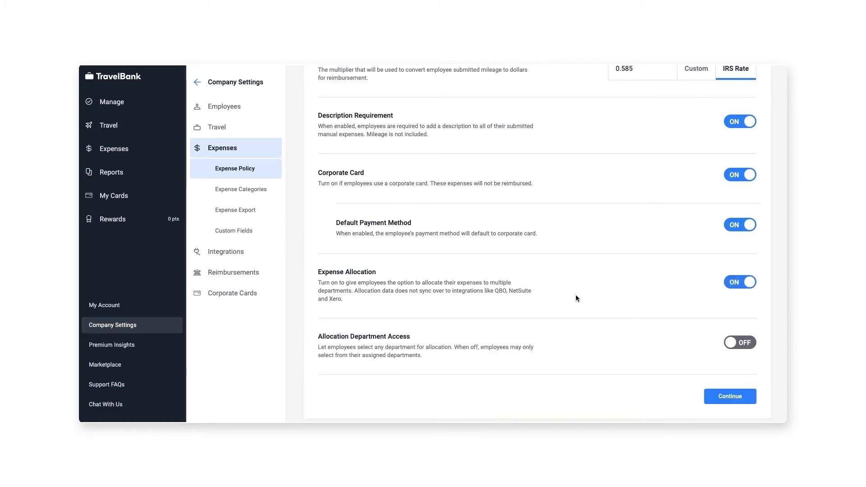
{"action": "scroll", "coordinate": [576, 294], "scroll_direction": "down", "scroll_amount": 1}
{"action": "scroll", "coordinate": [576, 297], "scroll_direction": "down", "scroll_amount": 1}
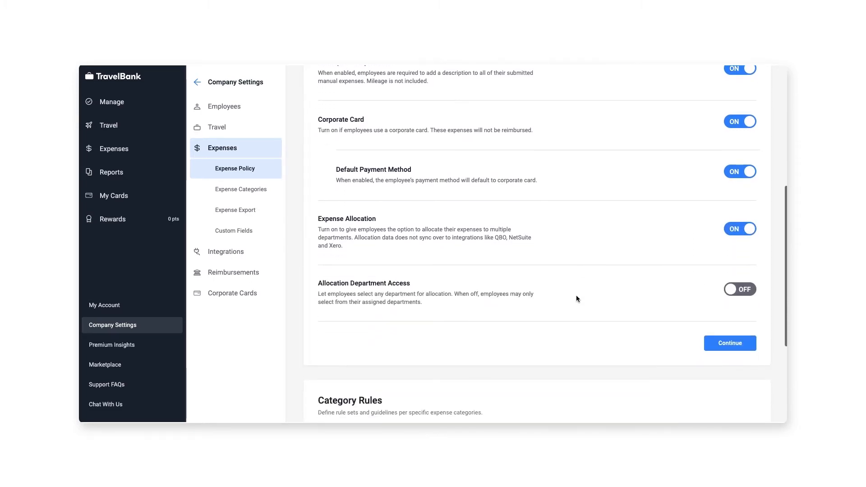
{"action": "left_click", "coordinate": [752, 291]}
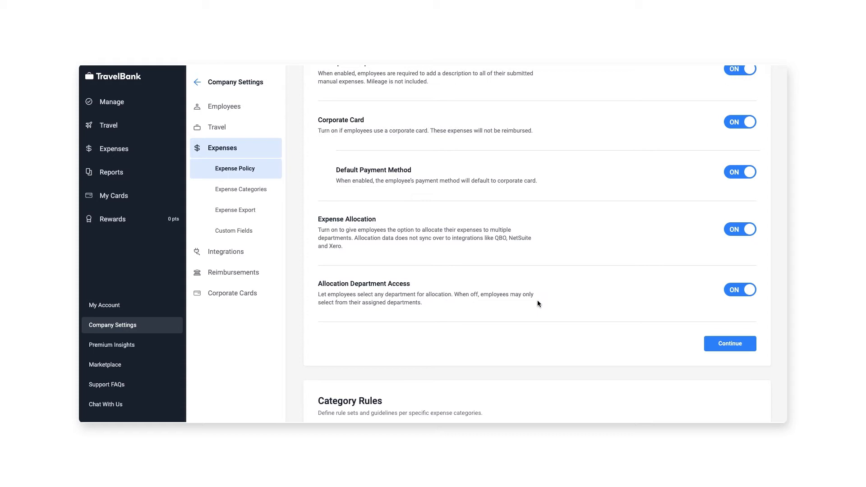
{"action": "left_click", "coordinate": [741, 345]}
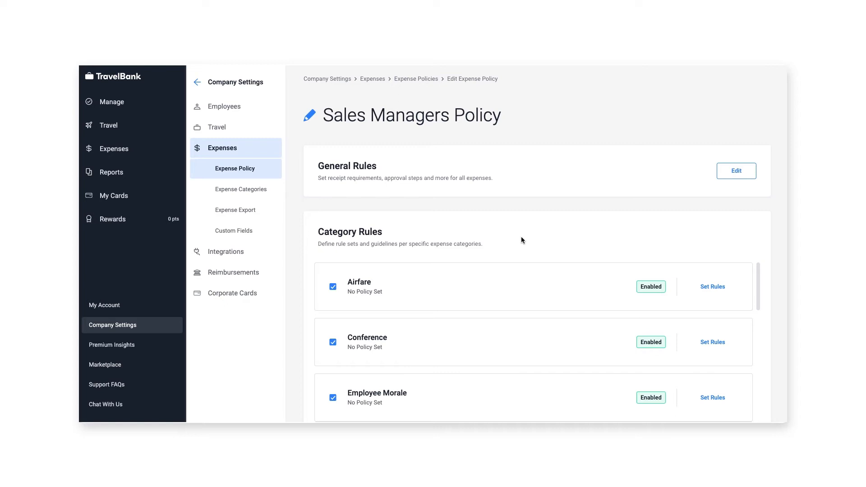
Step: Try disabling the Airfare category in the category rules and enable it again
{"action": "scroll", "coordinate": [521, 240], "scroll_direction": "down", "scroll_amount": 2}
{"action": "left_click", "coordinate": [334, 239]}
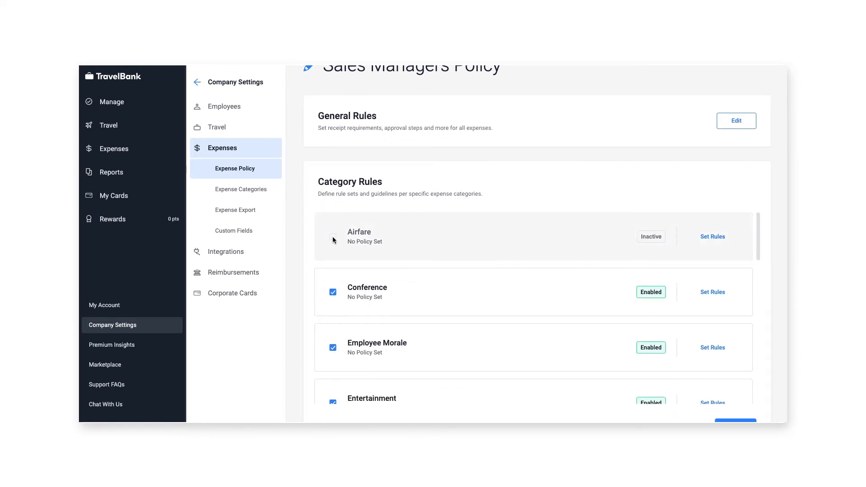
{"action": "left_click", "coordinate": [333, 238]}
{"action": "left_click", "coordinate": [333, 238]}
{"action": "left_click", "coordinate": [332, 237]}
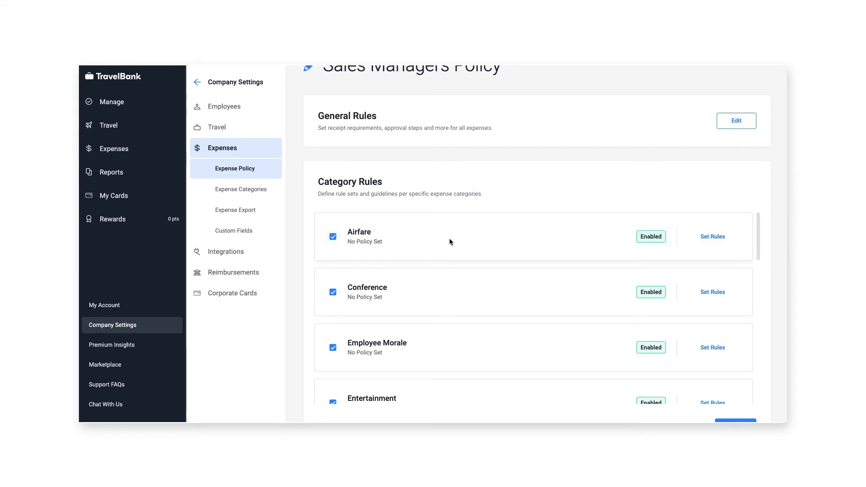
Step: Turn on the Airfare category's per expense limit, set it to $3,000.00 and save the category policy
{"action": "left_click", "coordinate": [713, 237]}
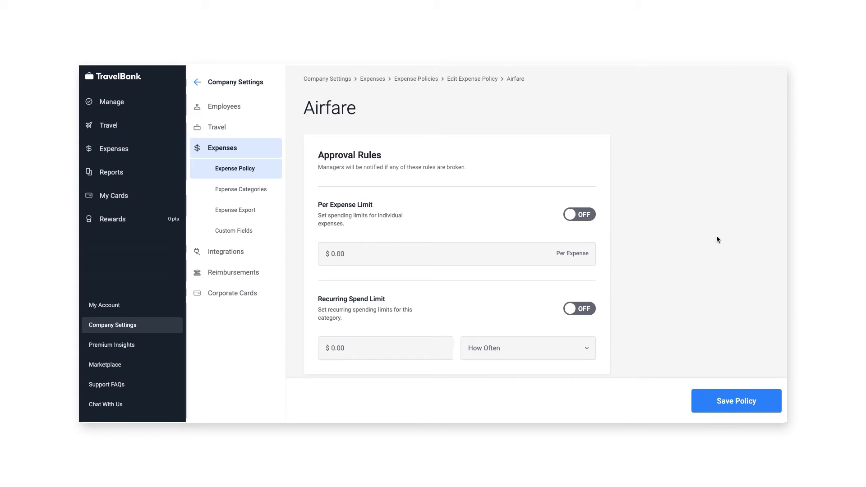
{"action": "left_click", "coordinate": [586, 219]}
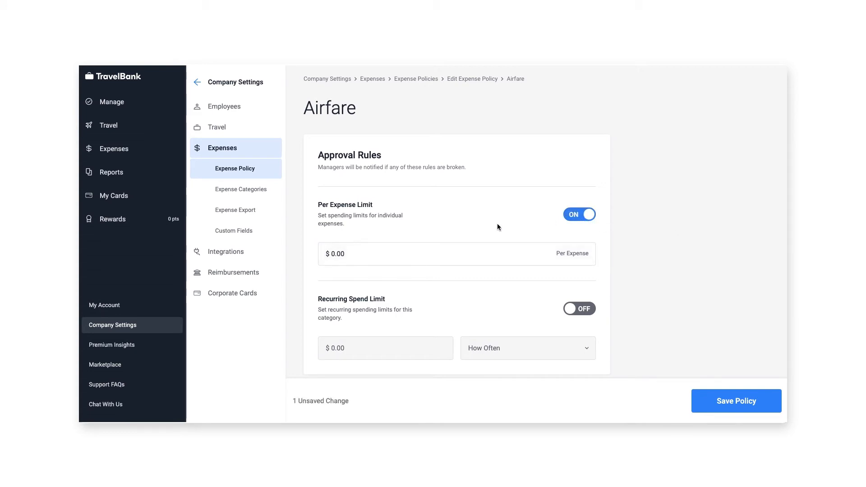
{"action": "left_click", "coordinate": [348, 254]}
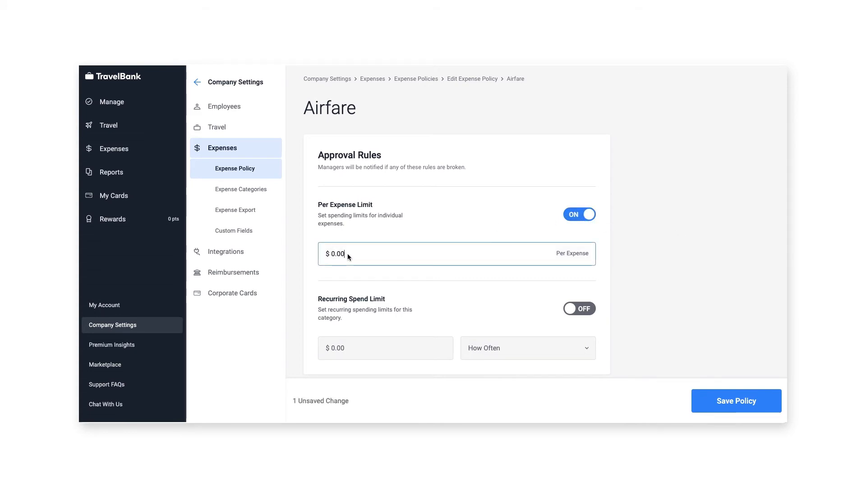
{"action": "type", "text": "3,000"}
{"action": "scroll", "coordinate": [440, 282], "scroll_direction": "down", "scroll_amount": 3}
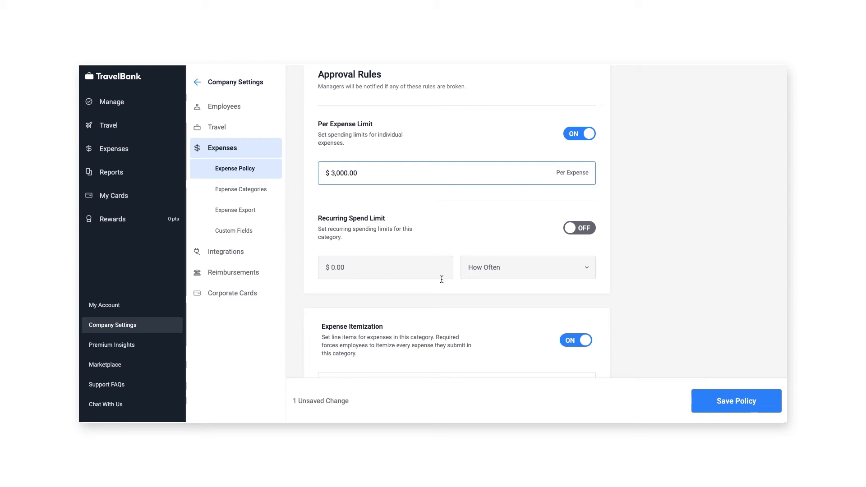
{"action": "left_click", "coordinate": [724, 401]}
Step: Start a new approval rule in the Sales Managers Policy's approval rules and choose the employee as additional approver
{"action": "left_click", "coordinate": [738, 303]}
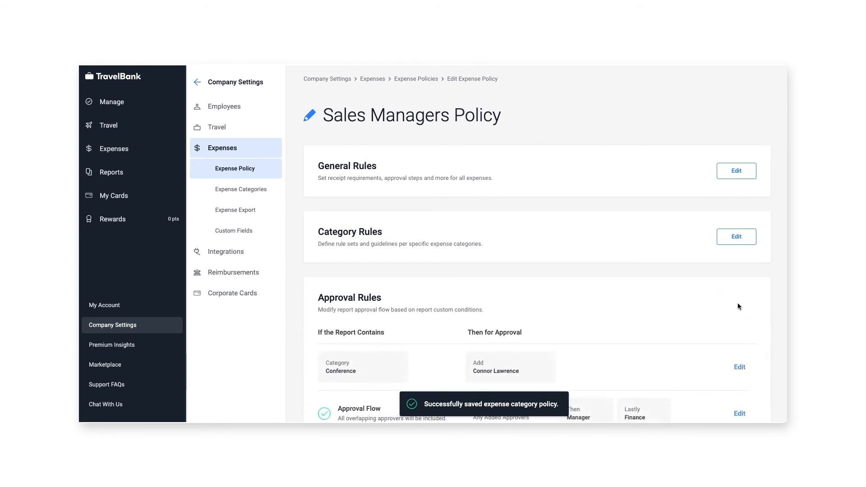
{"action": "scroll", "coordinate": [662, 307], "scroll_direction": "down", "scroll_amount": 3}
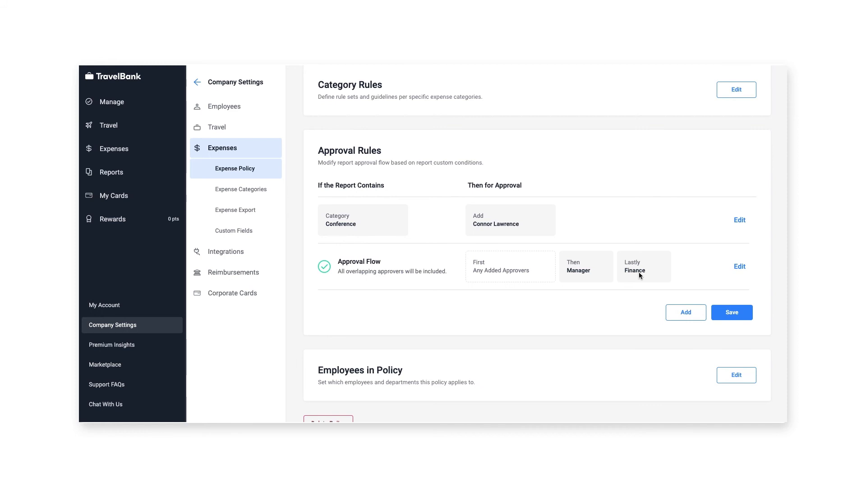
{"action": "left_click", "coordinate": [689, 315]}
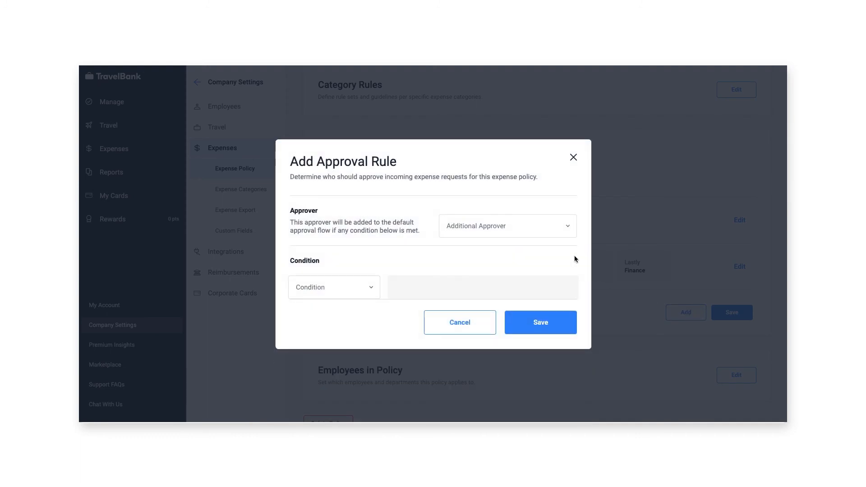
{"action": "left_click", "coordinate": [561, 233]}
{"action": "type", "text": "conn"}
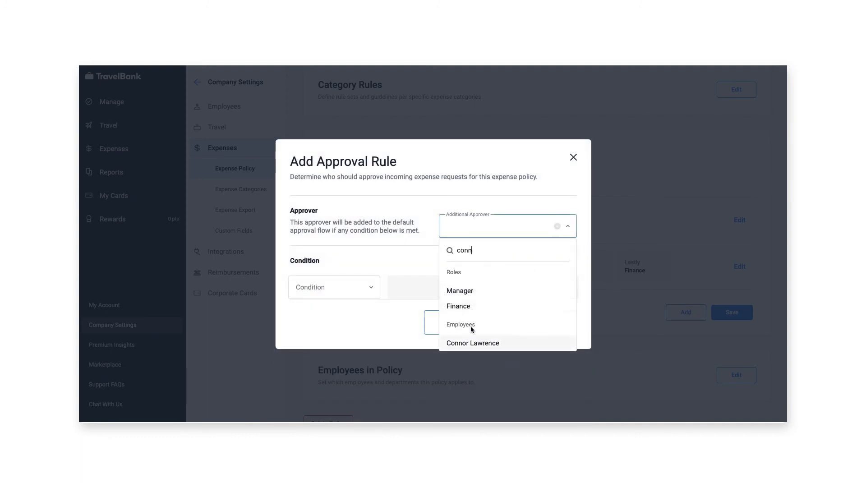
{"action": "left_click", "coordinate": [474, 344]}
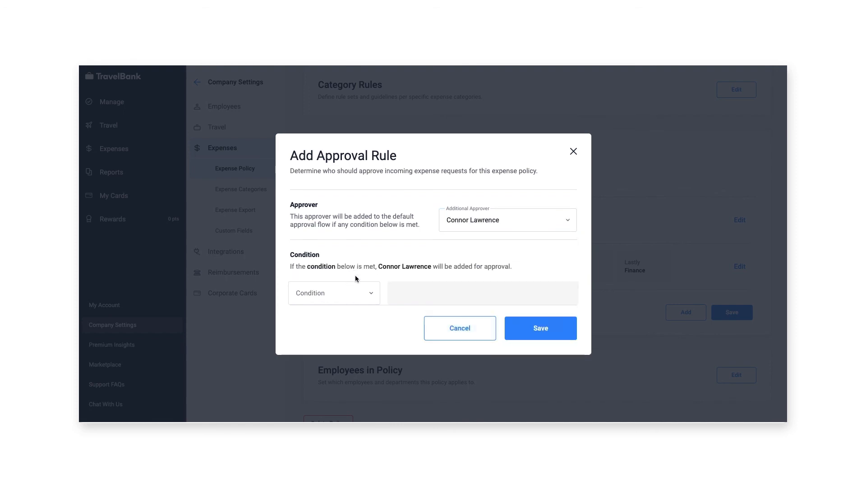
Step: Try an Amount condition of $2,000 for the new approval rule
{"action": "left_click", "coordinate": [360, 292]}
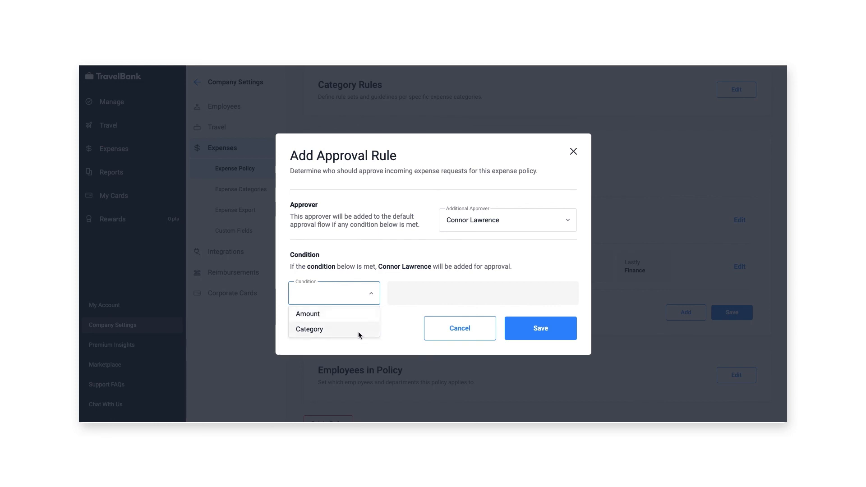
{"action": "left_click", "coordinate": [359, 315]}
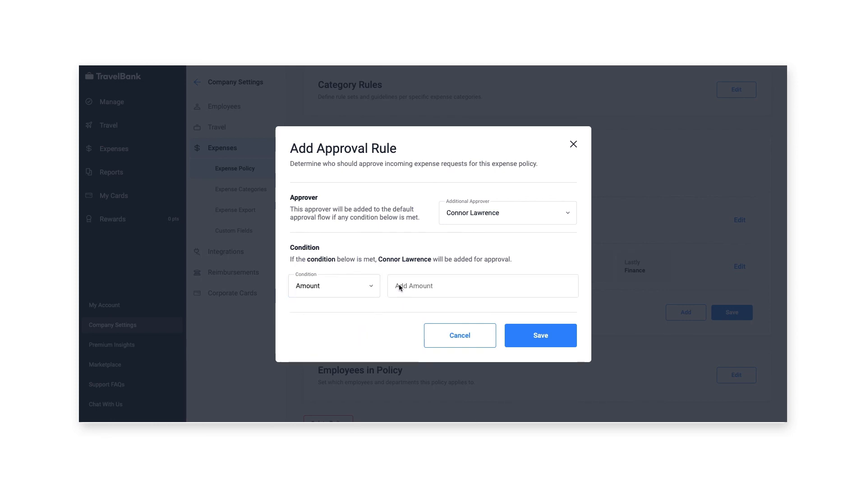
{"action": "left_click", "coordinate": [398, 285]}
{"action": "type", "text": "2000"}
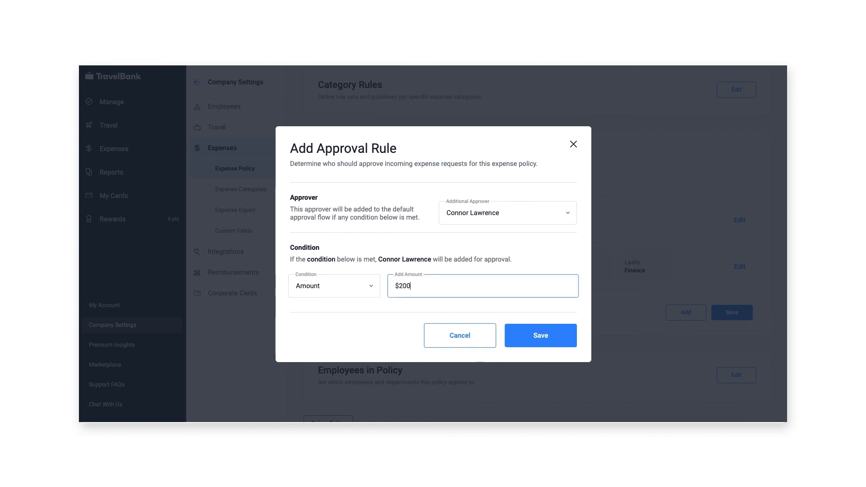
Step: Set the rule's condition to the Ground Transportation category, and save the rule and the policy's approval rules
{"action": "left_click", "coordinate": [365, 294]}
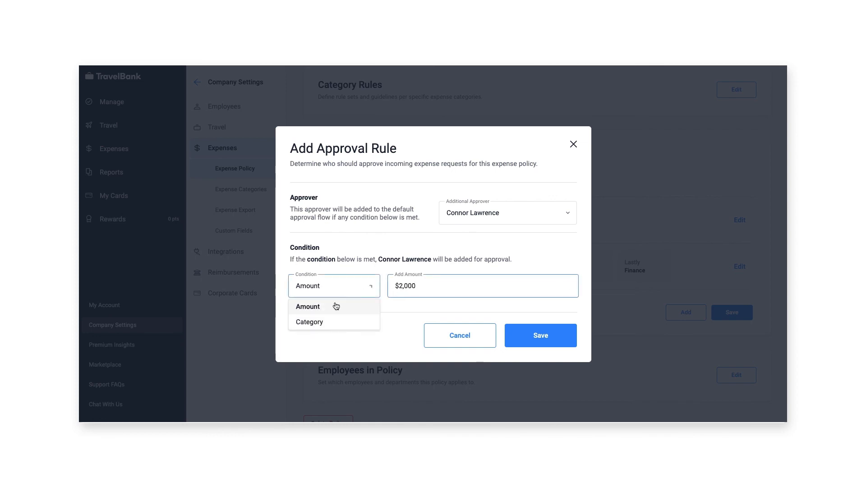
{"action": "left_click", "coordinate": [322, 325]}
{"action": "left_click", "coordinate": [440, 292]}
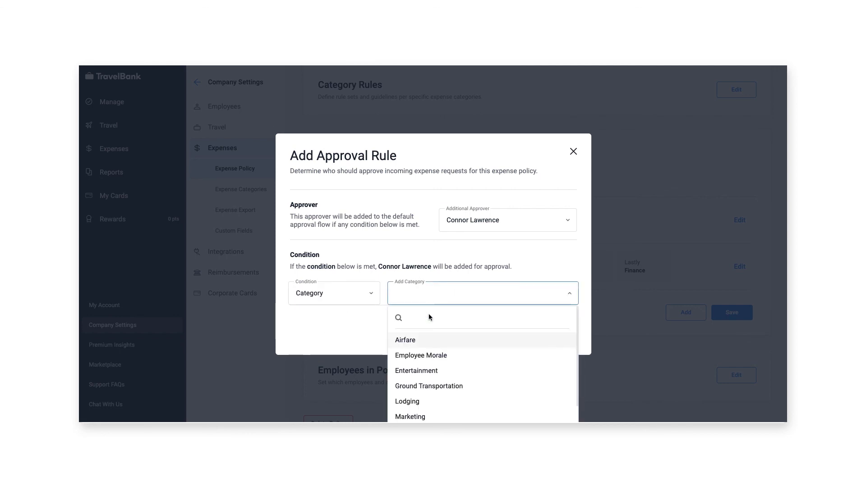
{"action": "left_click", "coordinate": [461, 386]}
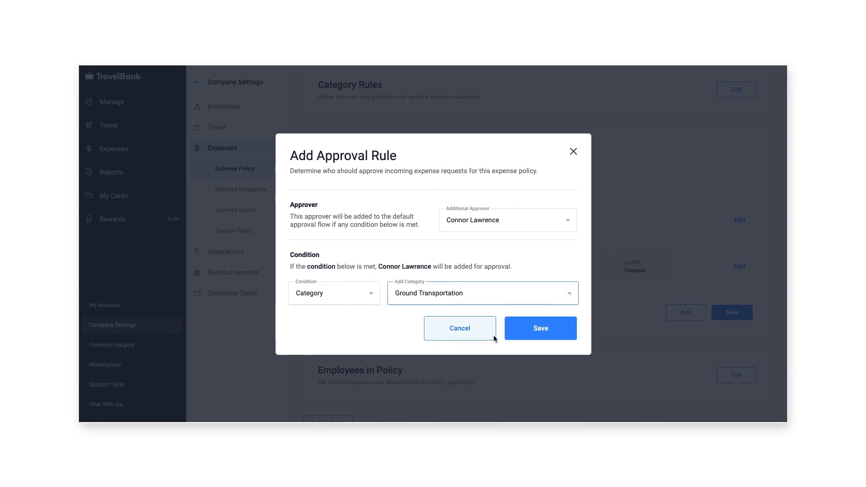
{"action": "left_click", "coordinate": [542, 331]}
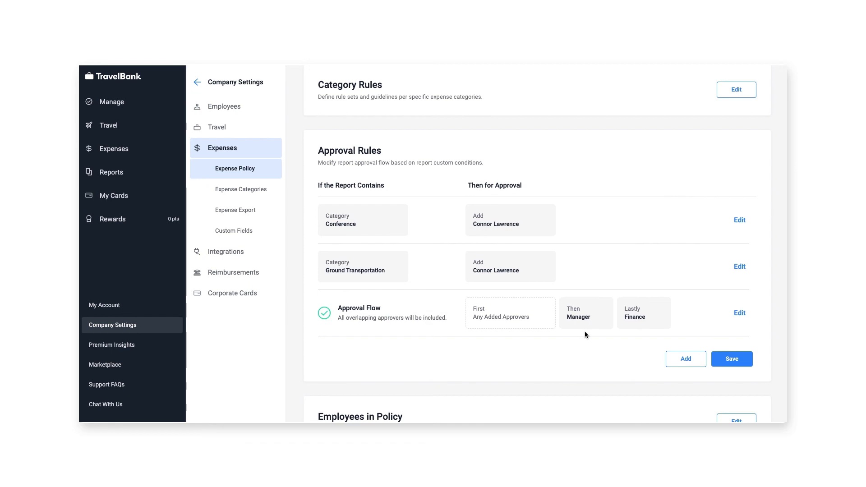
{"action": "left_click", "coordinate": [742, 359]}
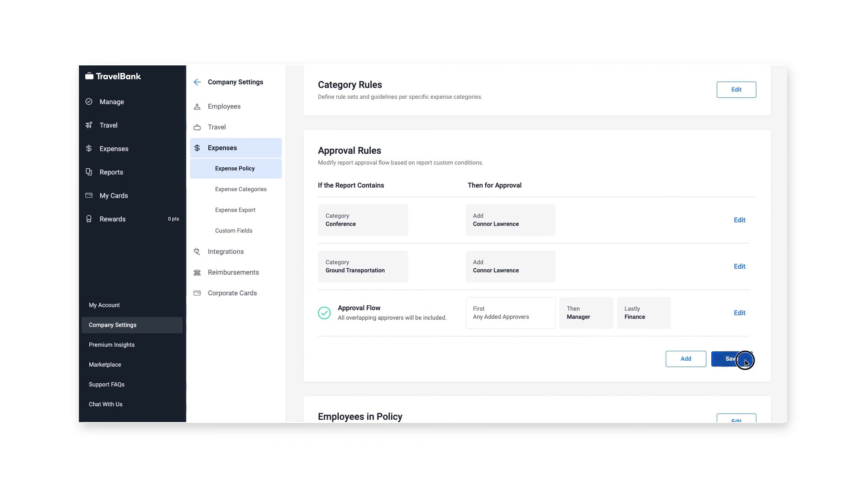